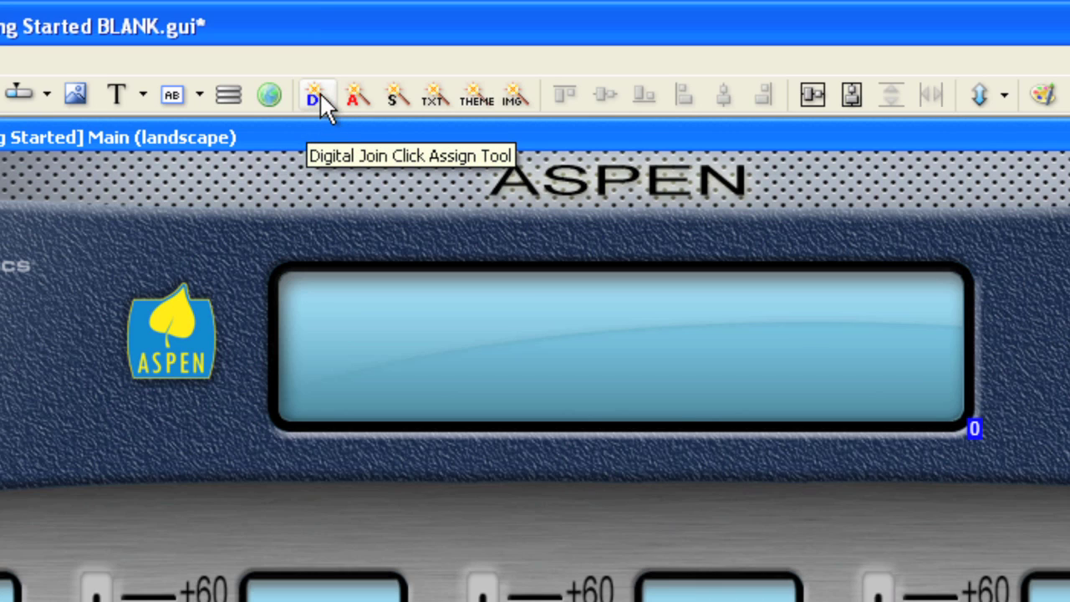
Step: Set the digital join click-assign tool to always reuse selected join 1
left_click(312, 101)
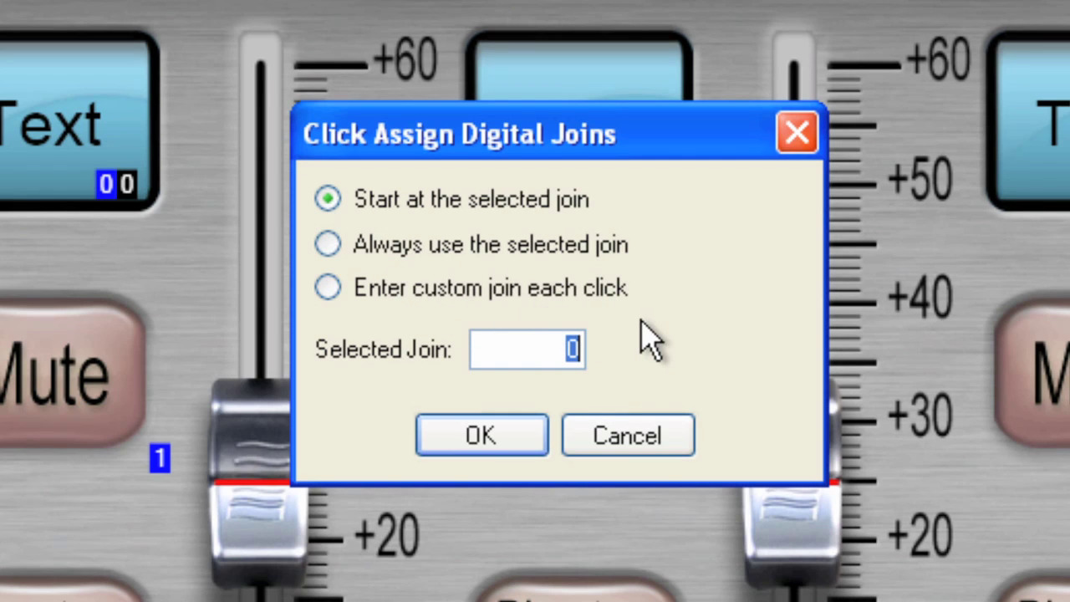
left_click(328, 244)
type("1")
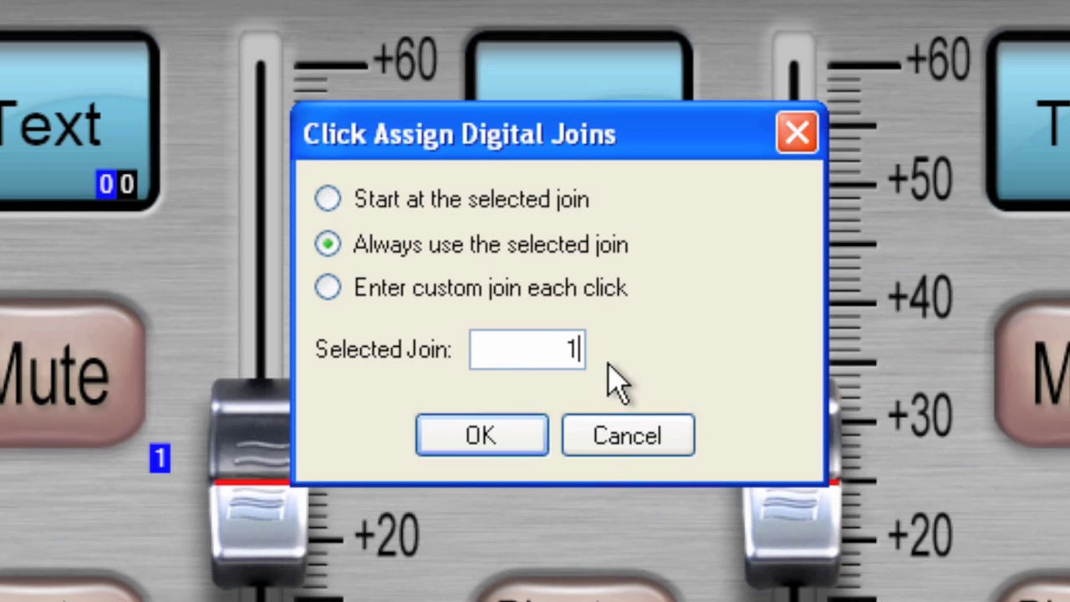
Step: Confirm the settings and give the first Text button and a channel fader digital join 1
left_click(497, 450)
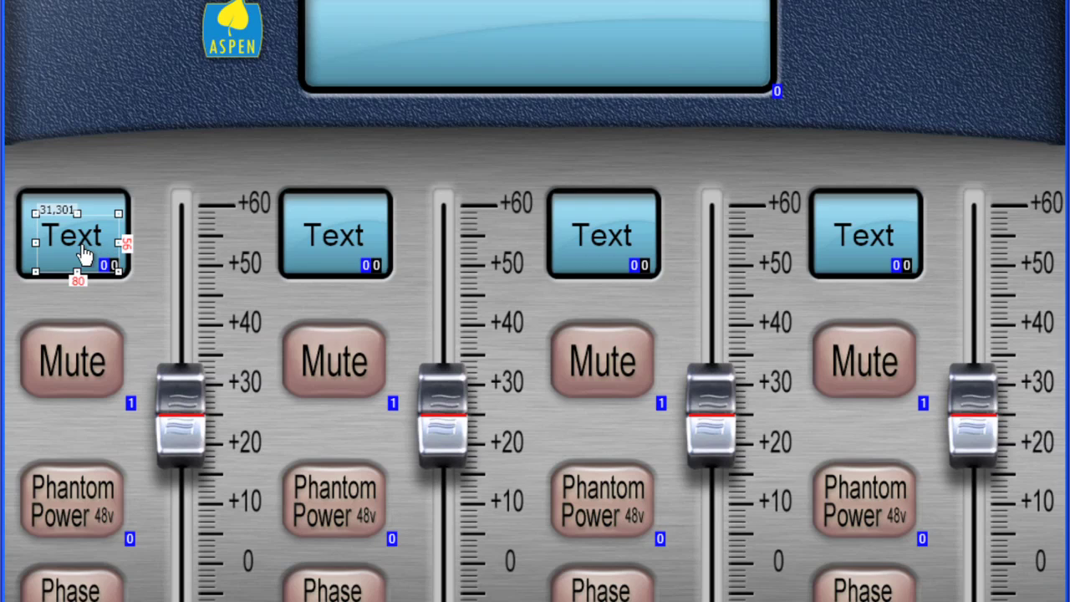
left_click(84, 255)
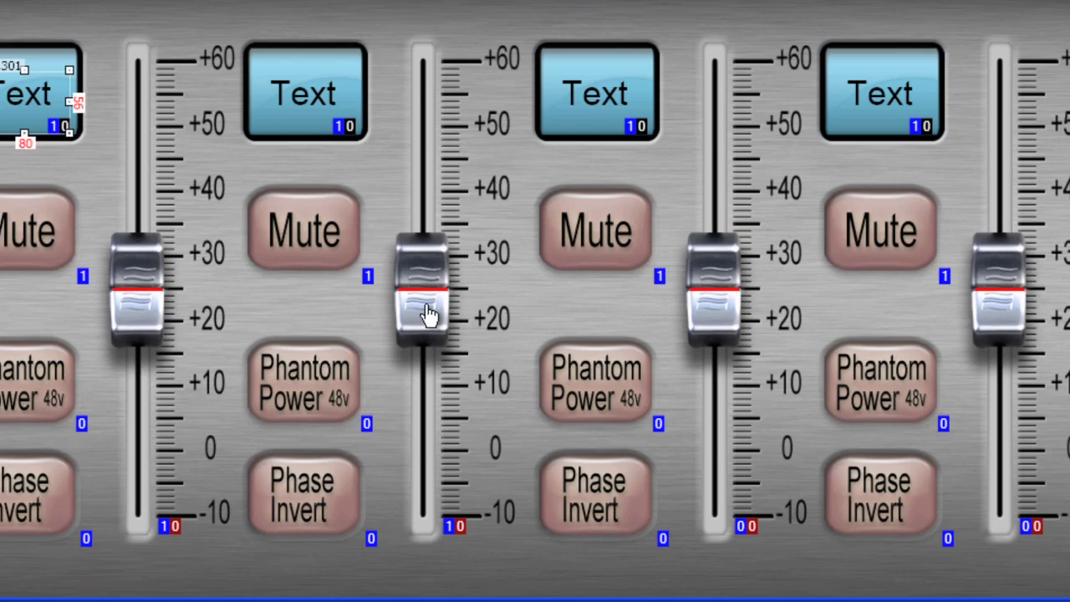
left_click(710, 311)
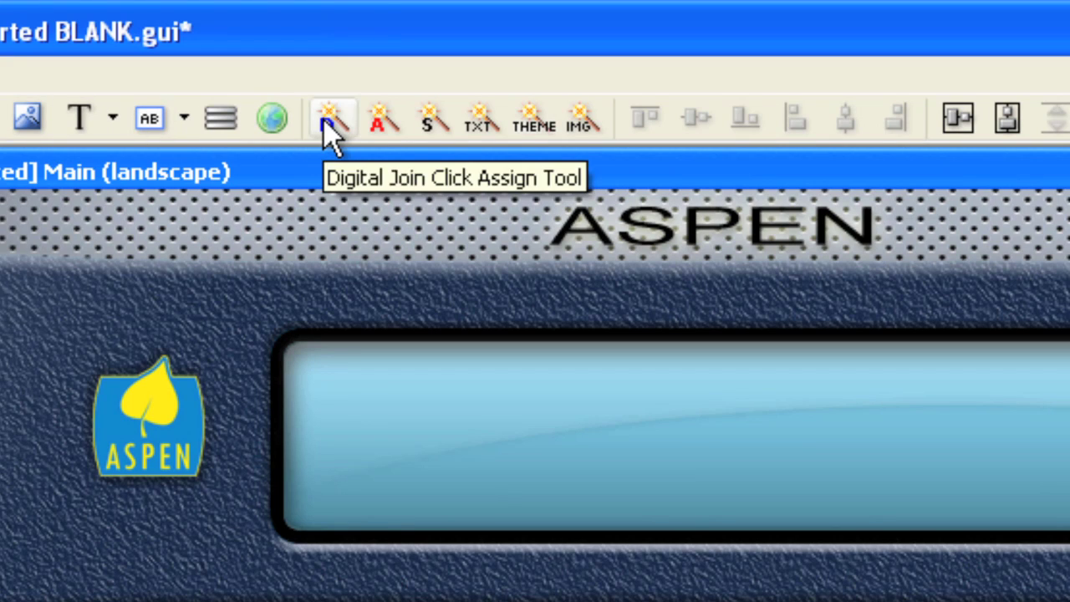
Step: Set digital join click-assign to start counting from join 10
left_click(332, 138)
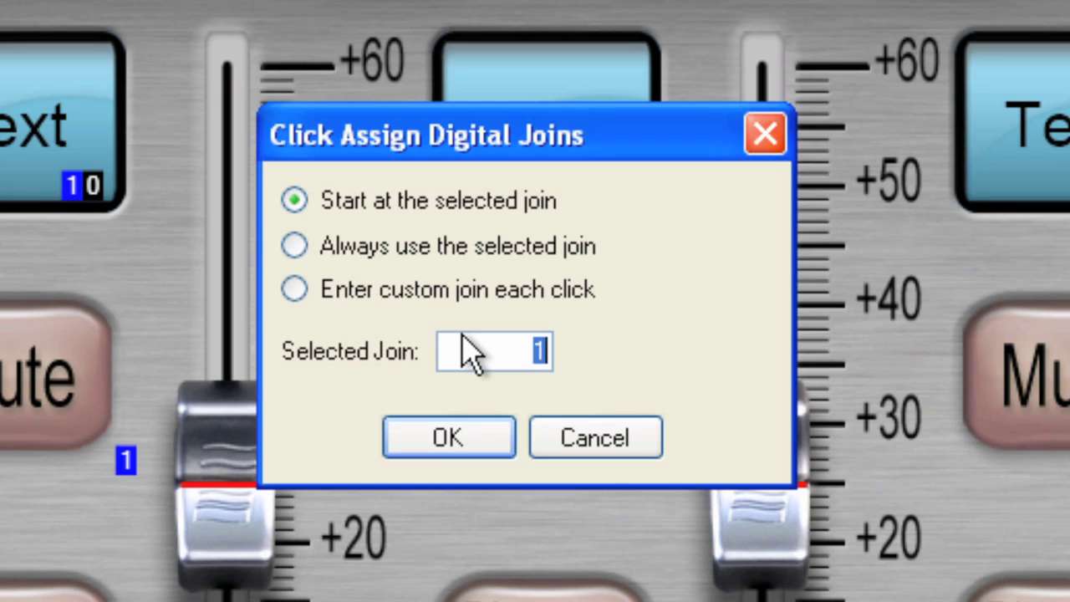
type("10")
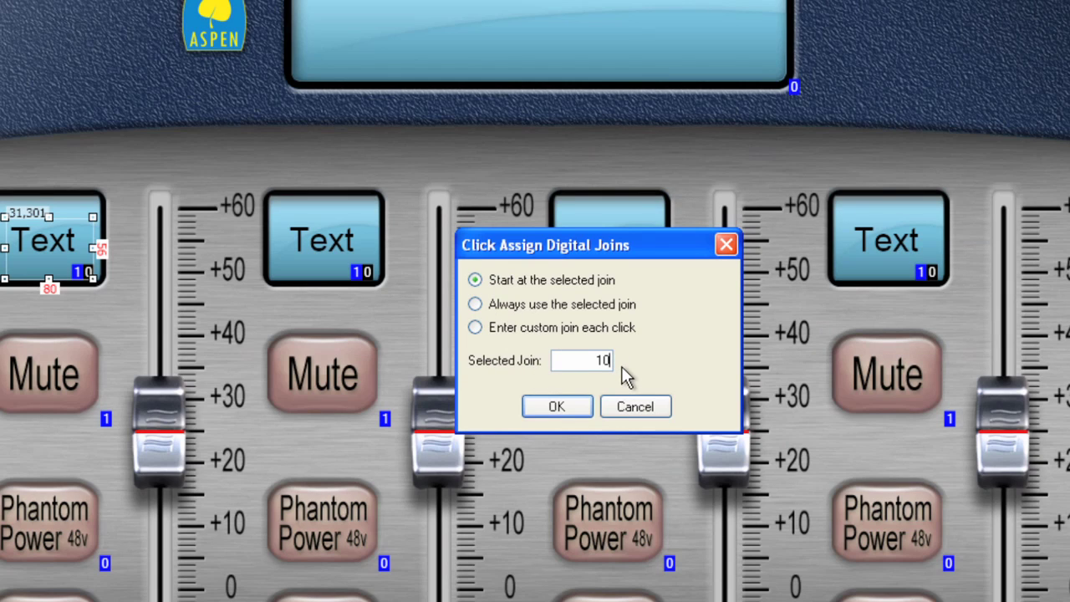
left_click(559, 409)
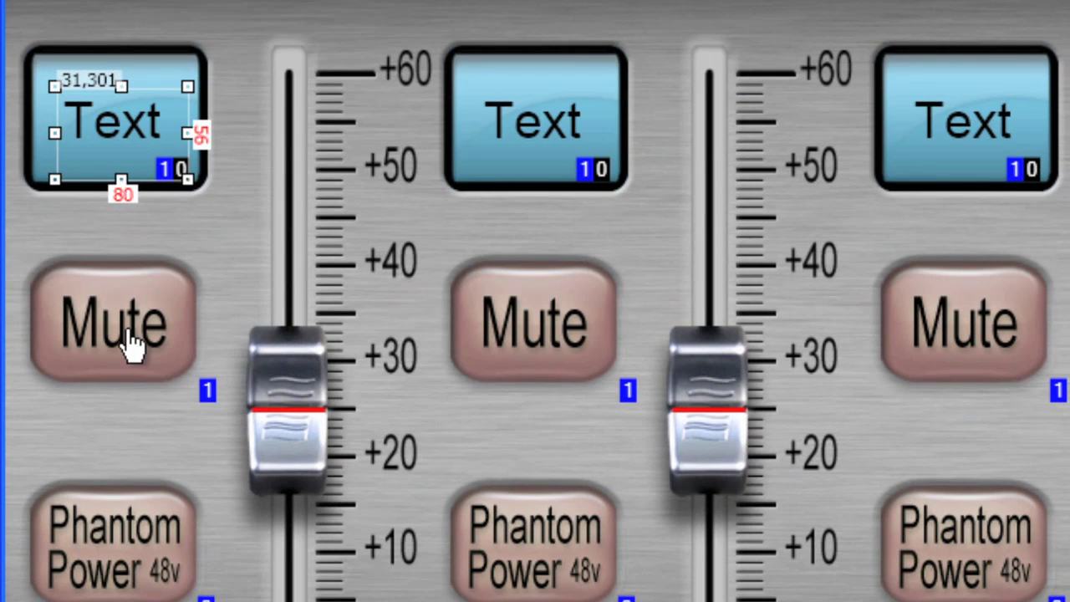
Step: Assign digital joins 10–21 to Mute, Phantom Power and Phase Invert on channels 1–4
left_click(130, 335)
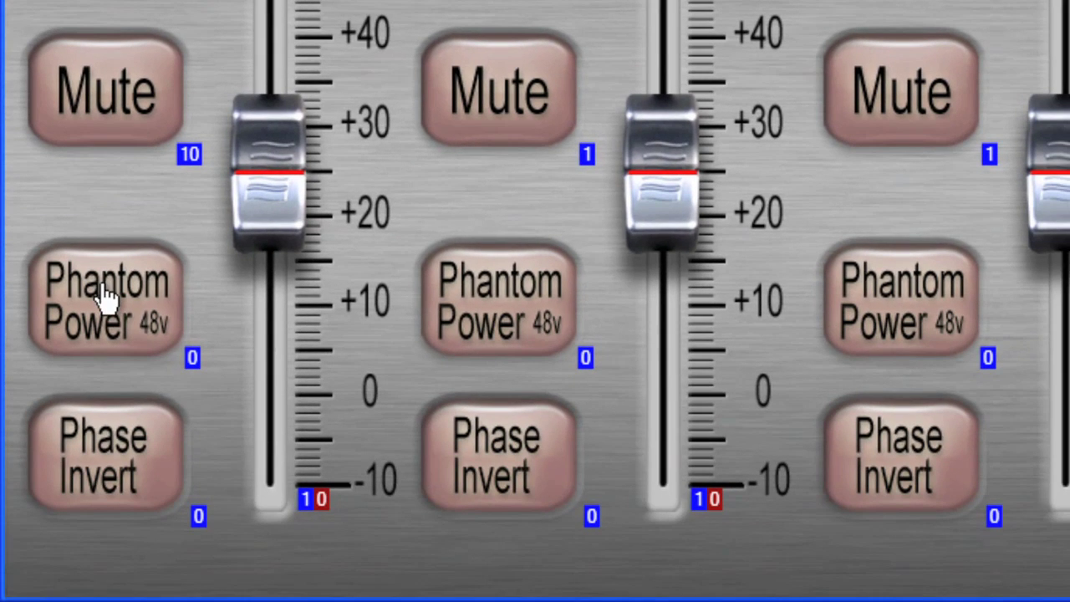
left_click(110, 570)
left_click(102, 482)
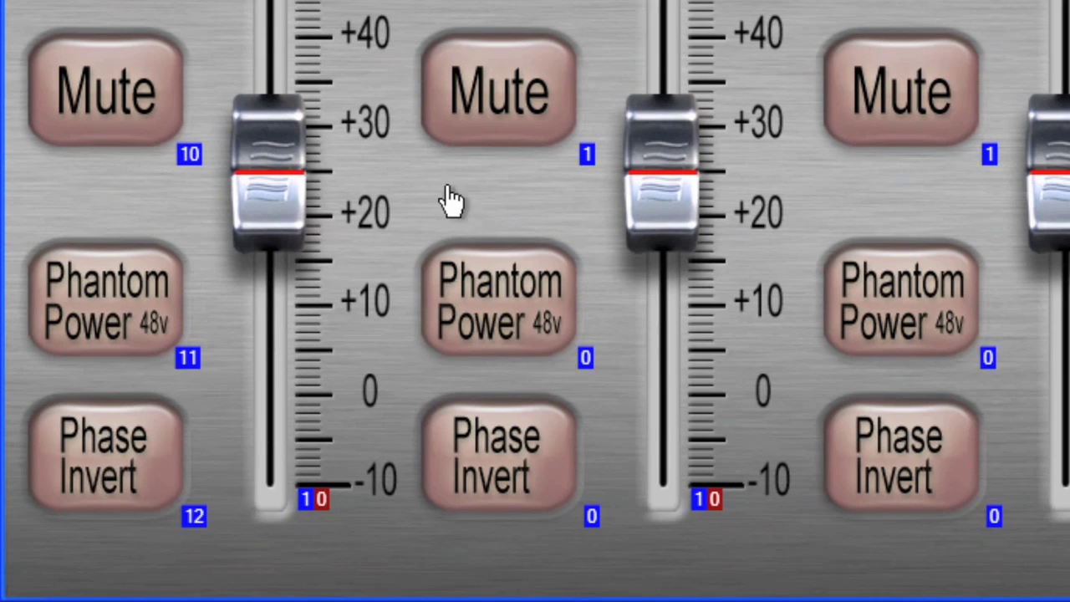
left_click(507, 75)
left_click(499, 303)
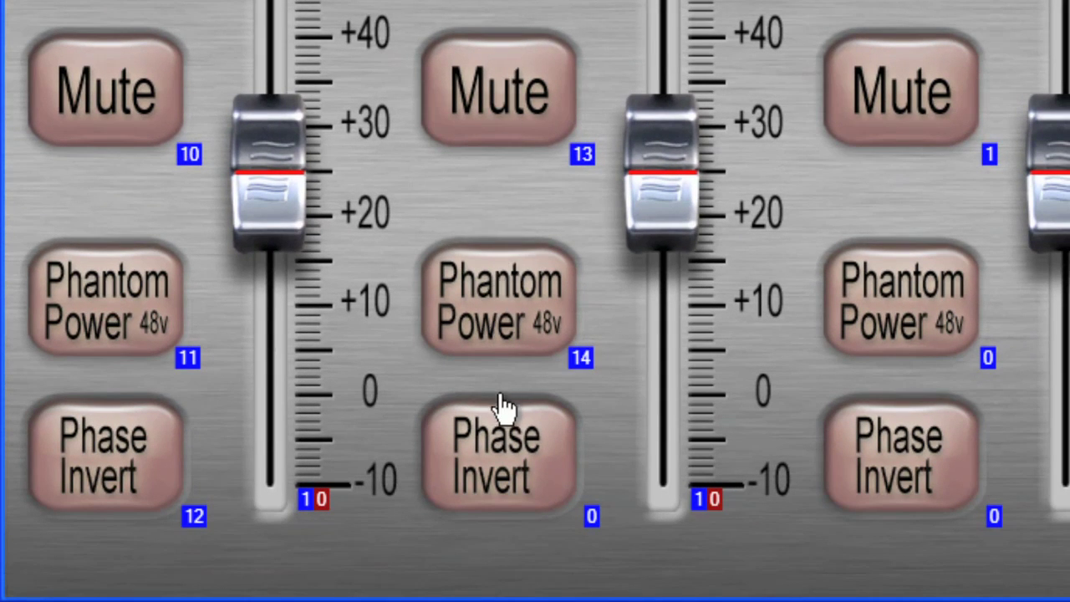
left_click(502, 474)
left_click(888, 100)
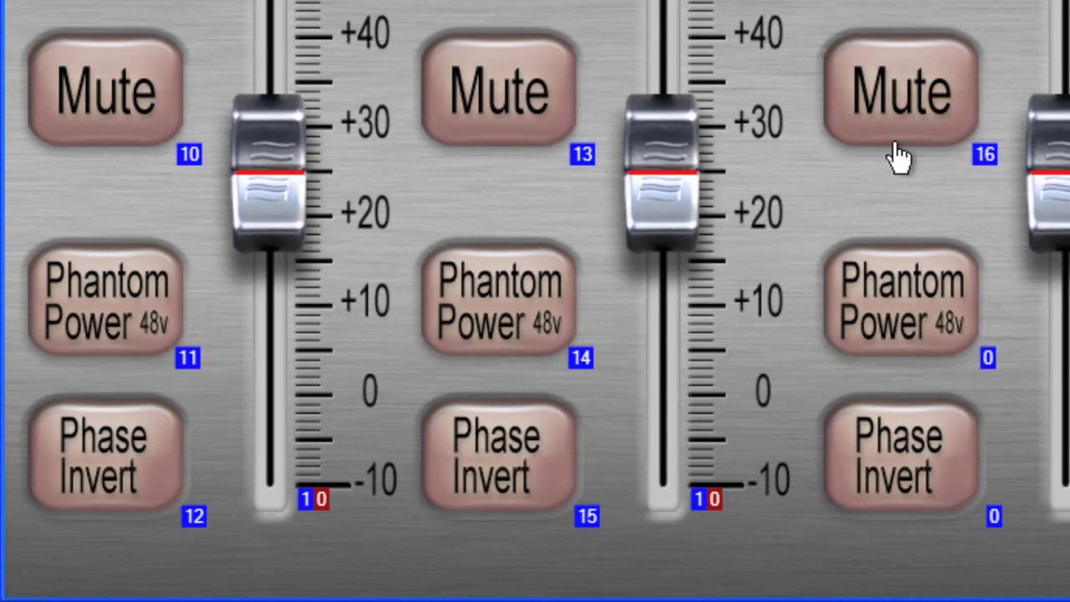
left_click(903, 342)
left_click(891, 470)
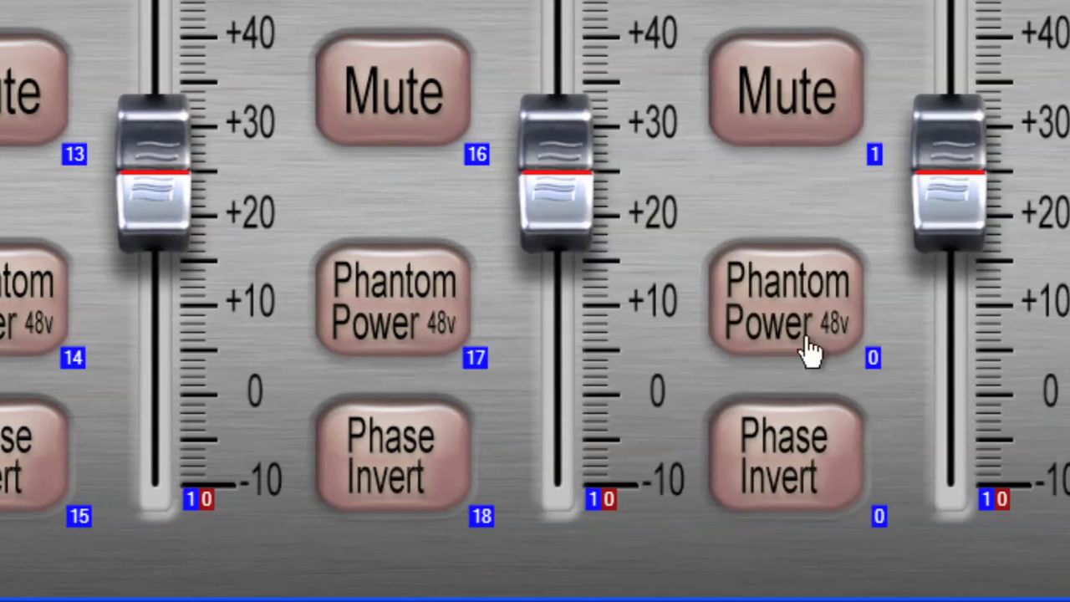
left_click(777, 96)
left_click(757, 332)
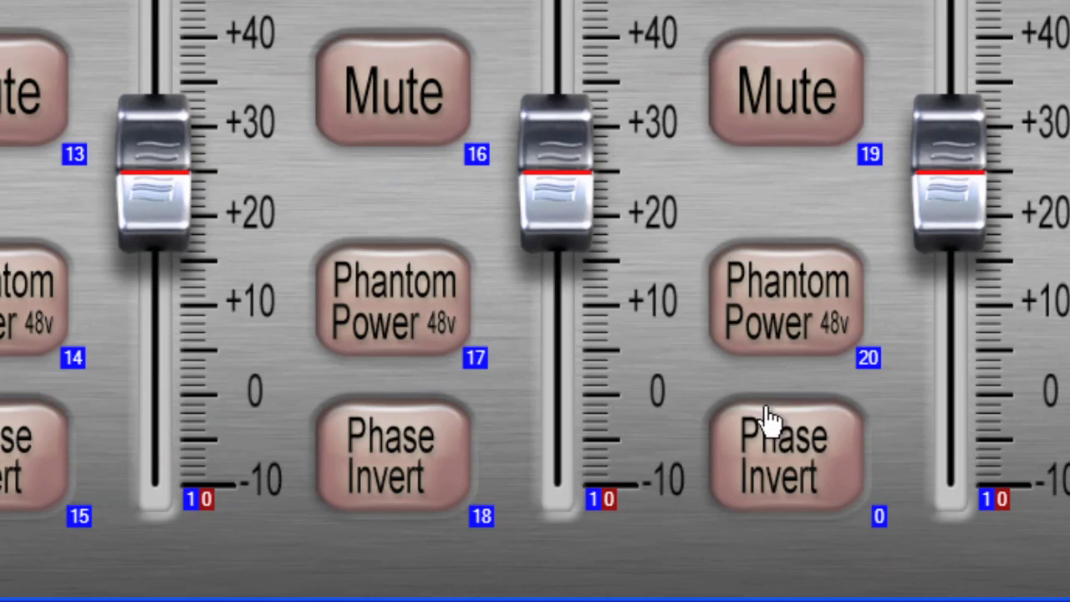
left_click(781, 465)
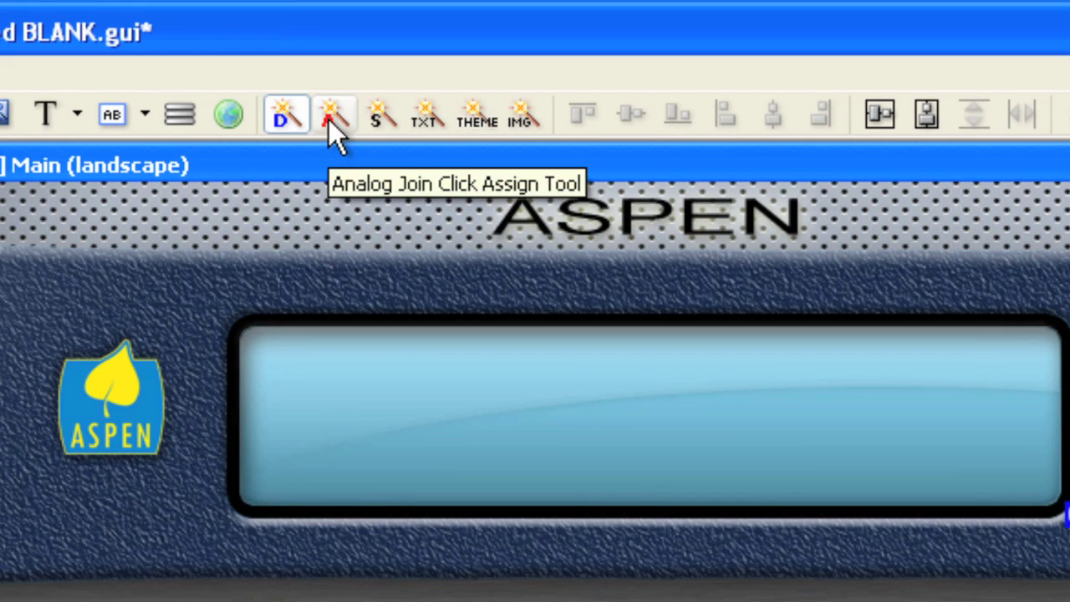
Step: Change the analog join click-assign starting join from 22 to 19
left_click(329, 119)
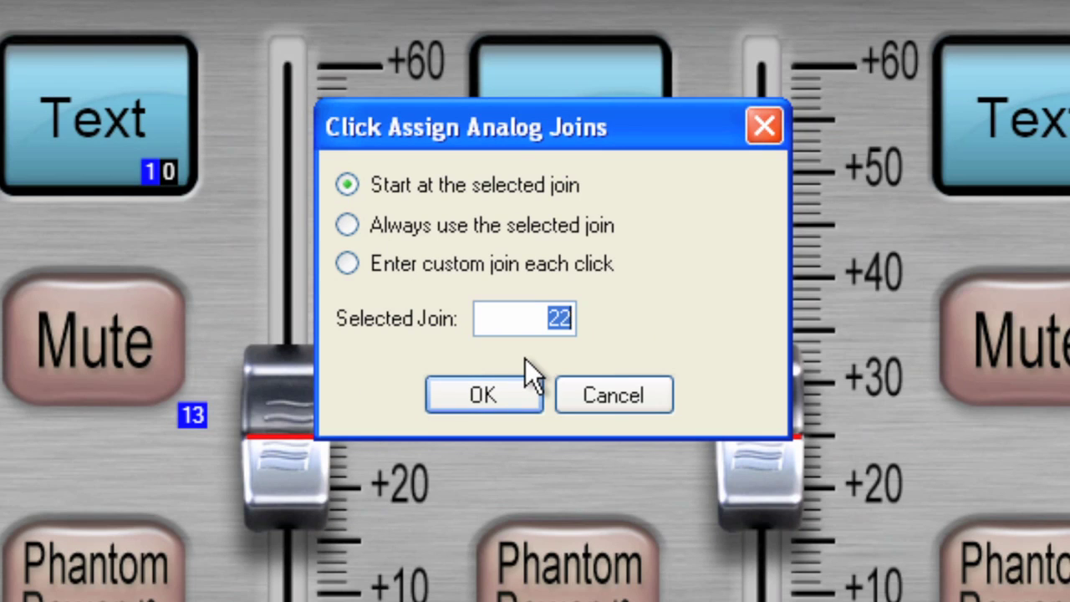
type("19")
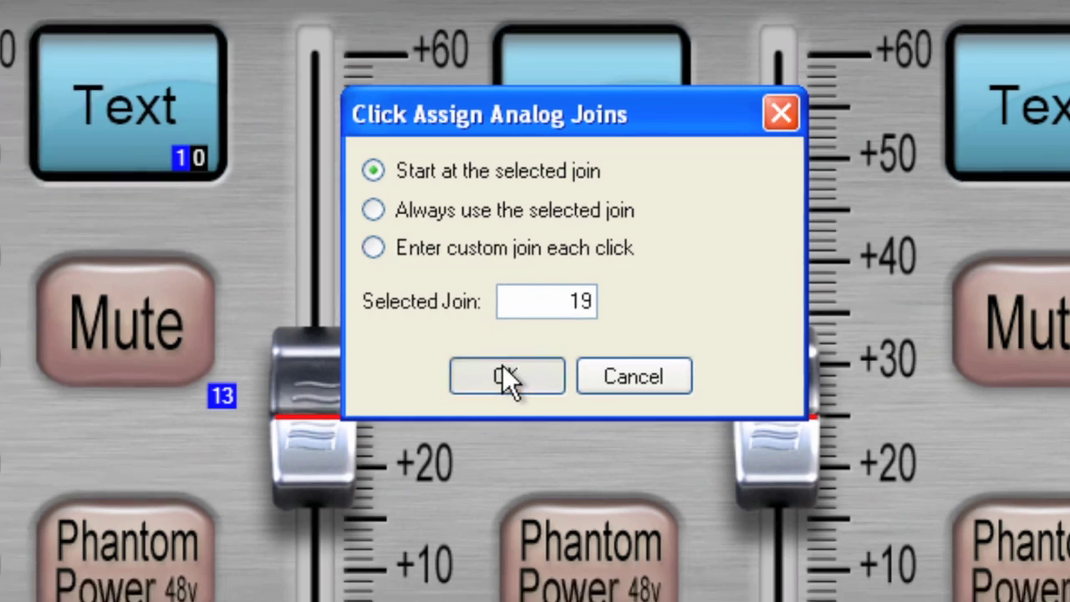
left_click(483, 394)
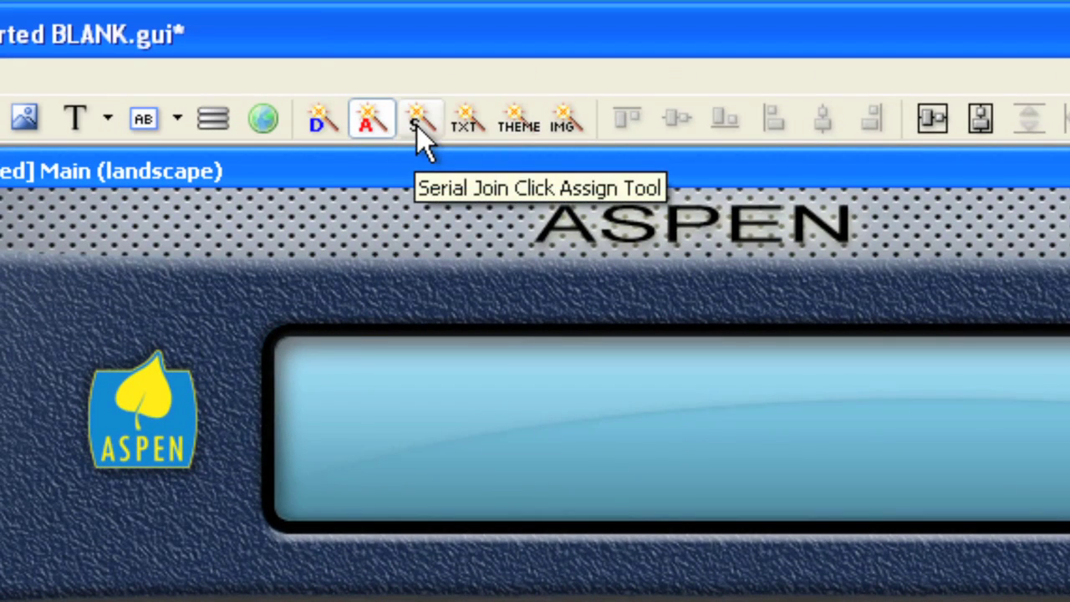
Step: Start serial join click-assign at 19 and give the third and fourth Text buttons serial joins 21 and 22
left_click(417, 127)
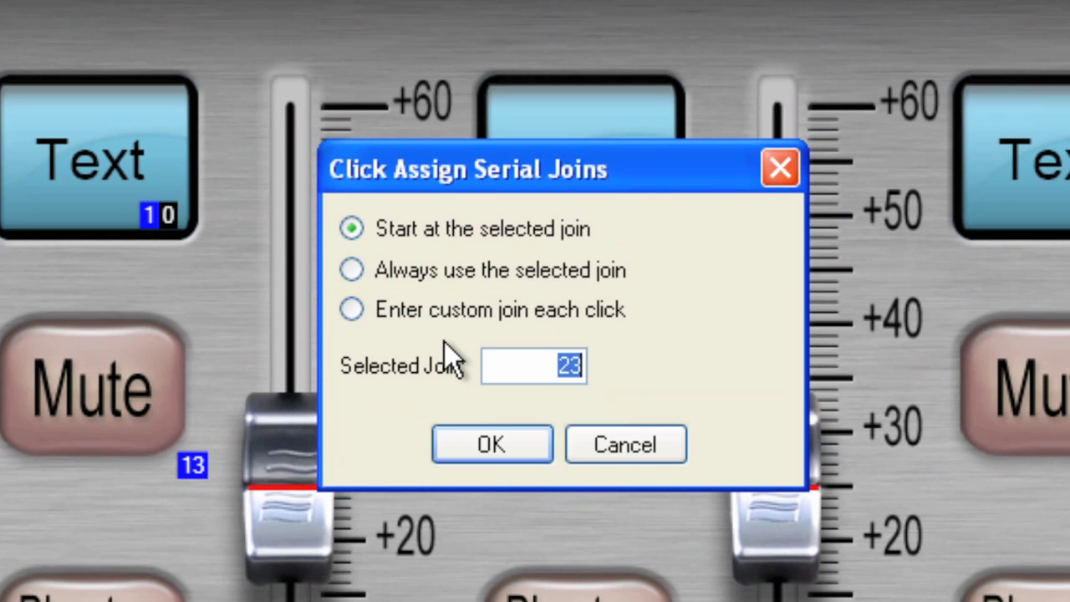
type("19")
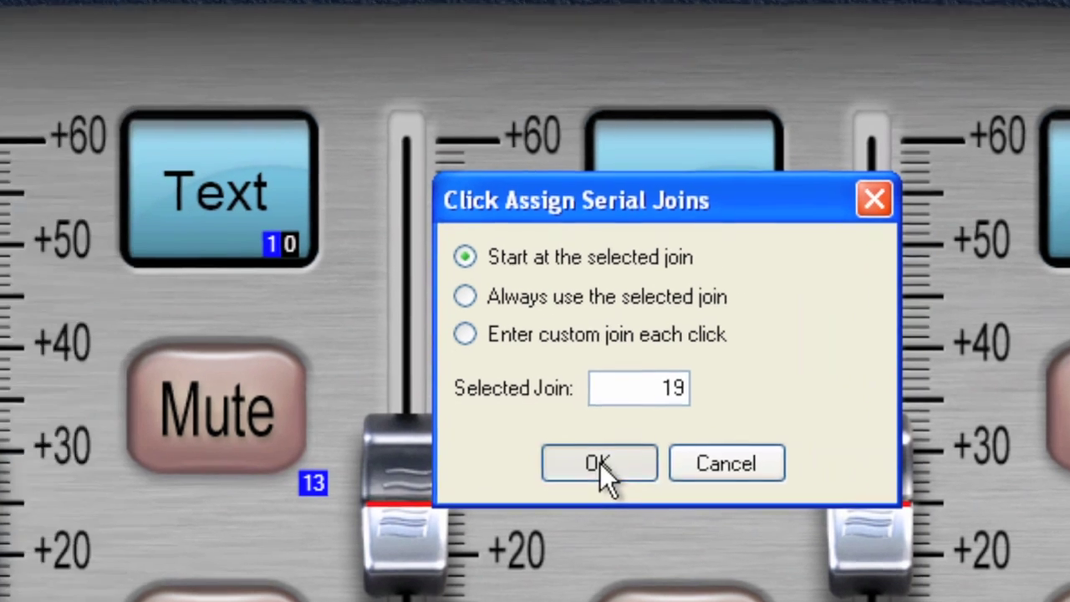
left_click(492, 445)
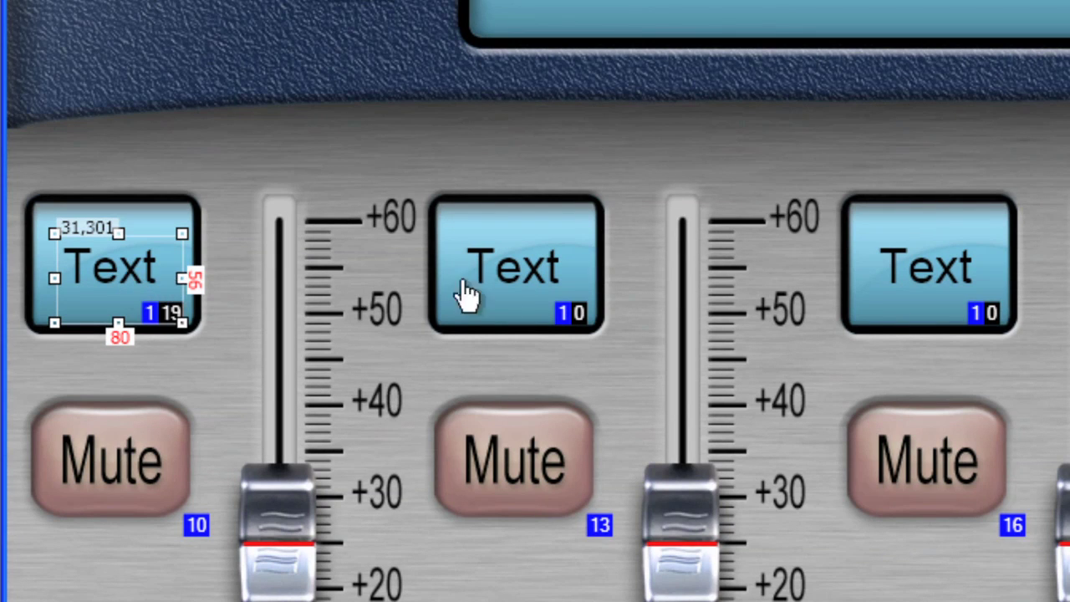
left_click(951, 292)
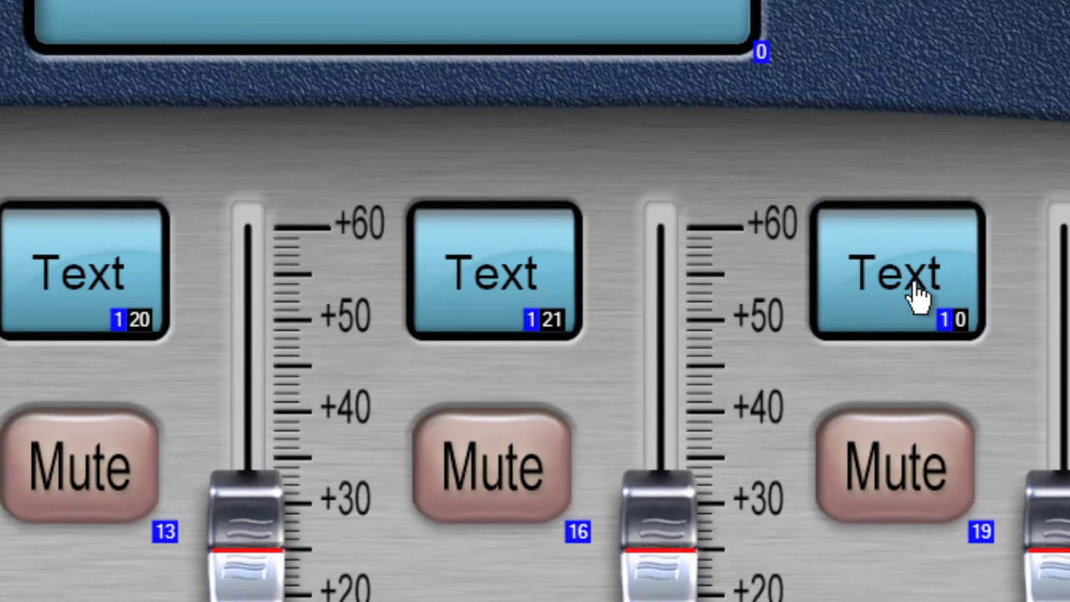
left_click(917, 295)
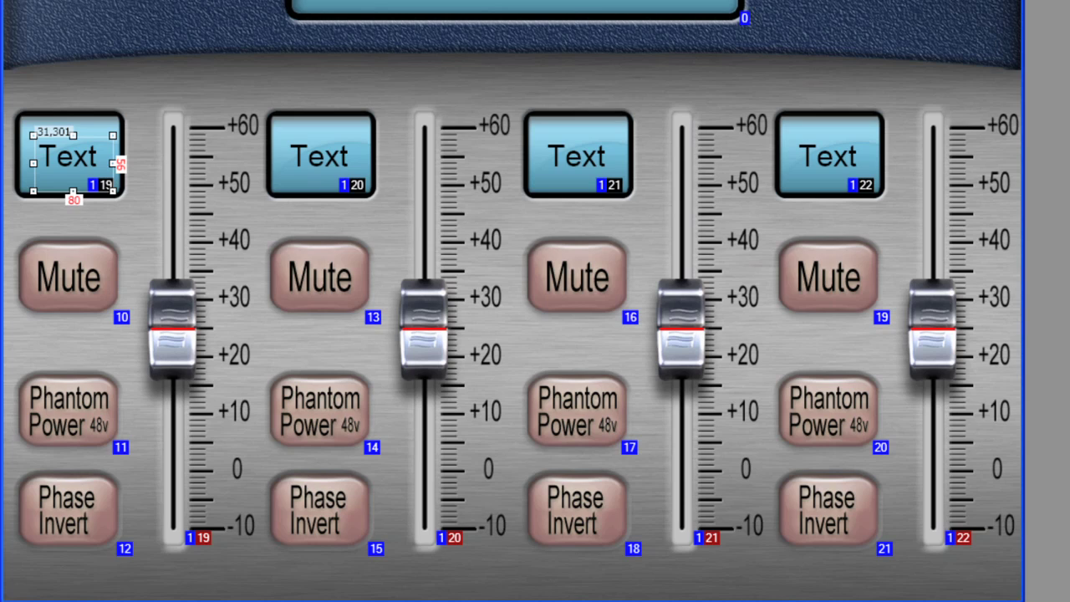
Step: Give the first channel text field (serial join 19) text 0 and Numbers & Punctuation format
double_click(81, 159)
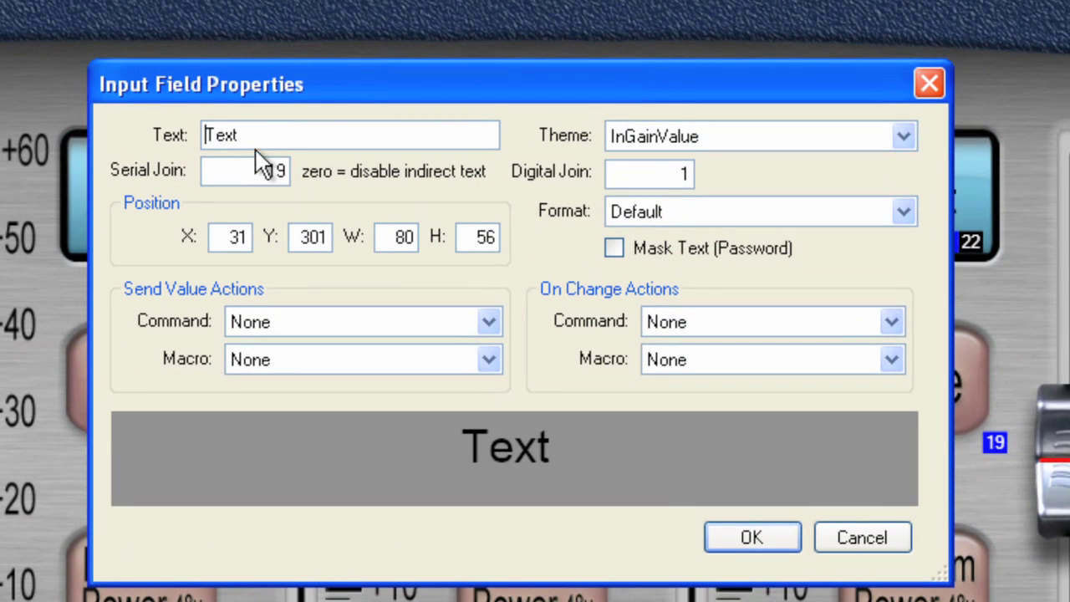
left_click_drag(250, 136, 187, 135)
type("0")
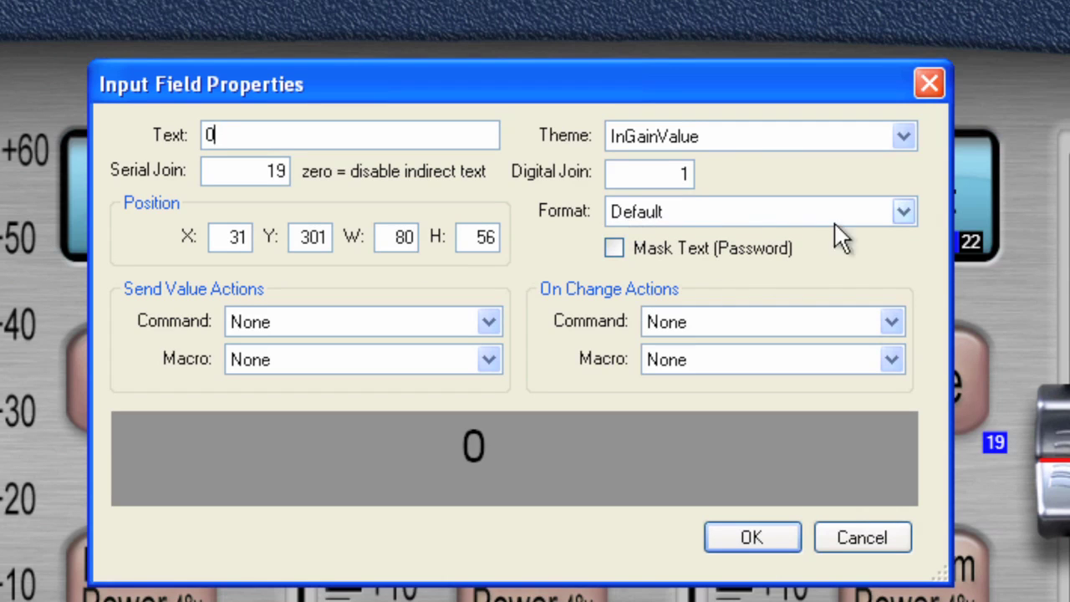
left_click(903, 212)
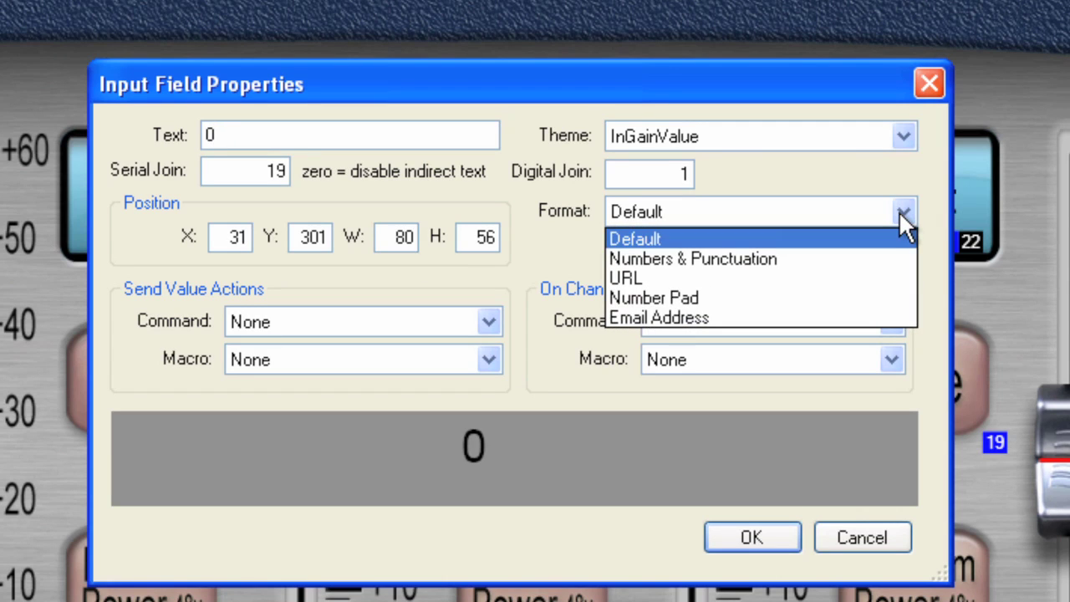
left_click(755, 259)
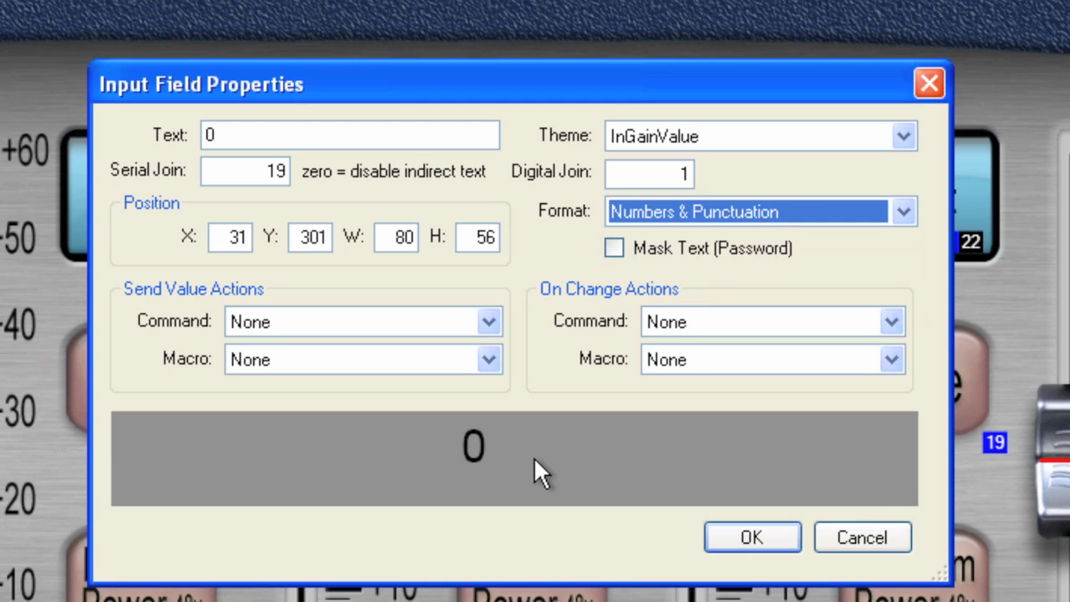
left_click(741, 536)
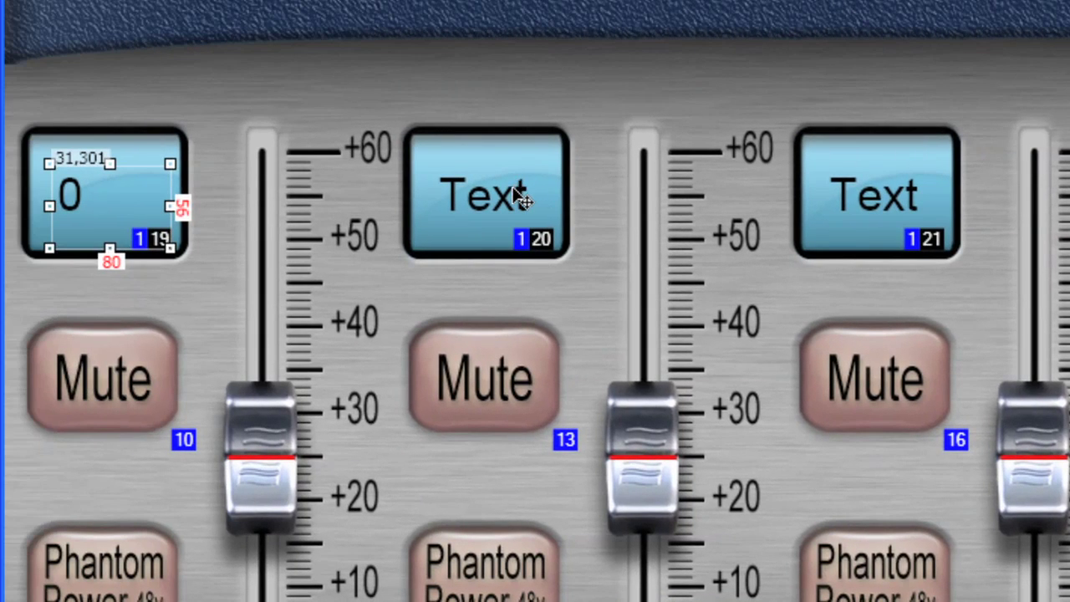
Step: Give the second channel text field (serial join 20) text 0 and Numbers & Punctuation format
double_click(515, 193)
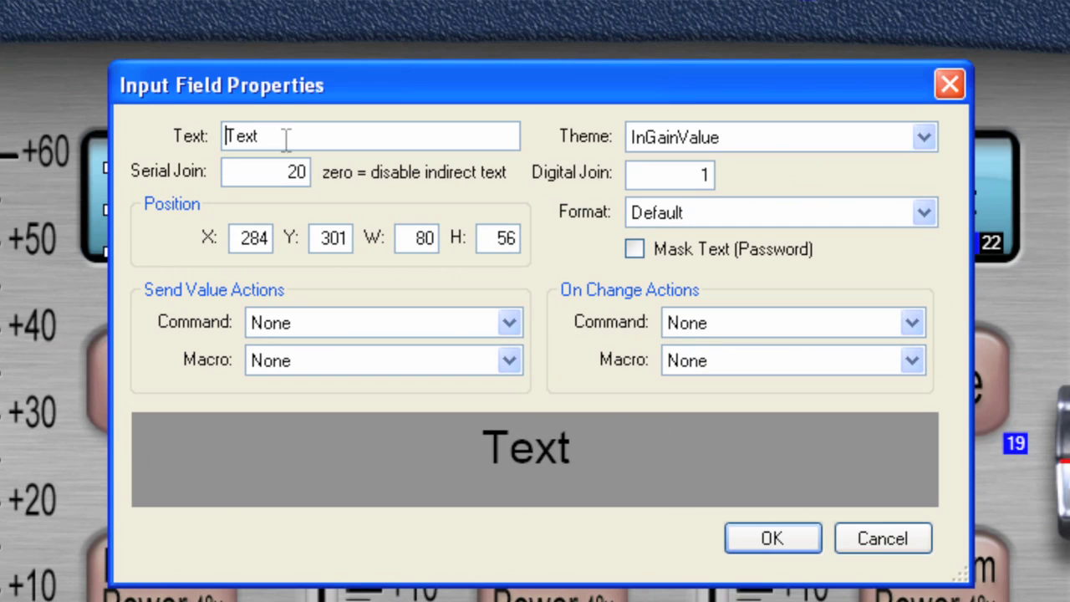
double_click(285, 138)
type("0")
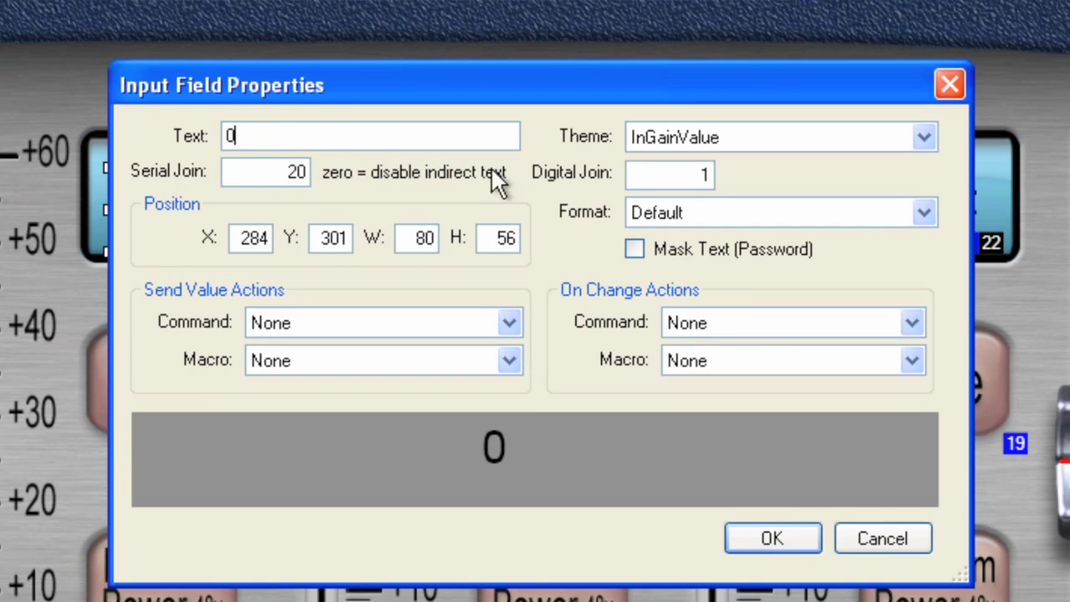
left_click(922, 214)
left_click(872, 261)
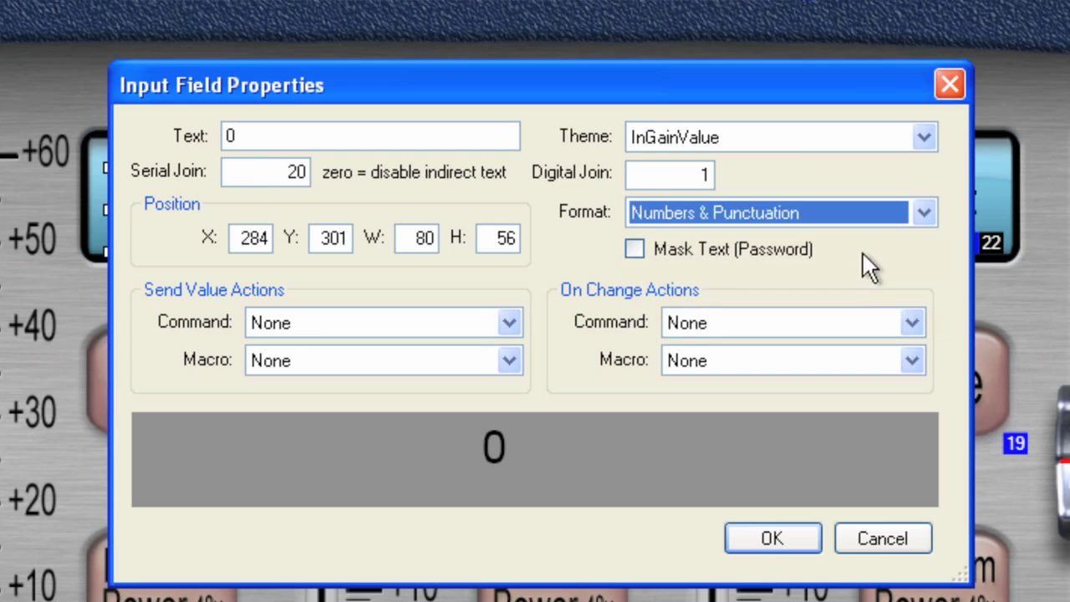
left_click(777, 544)
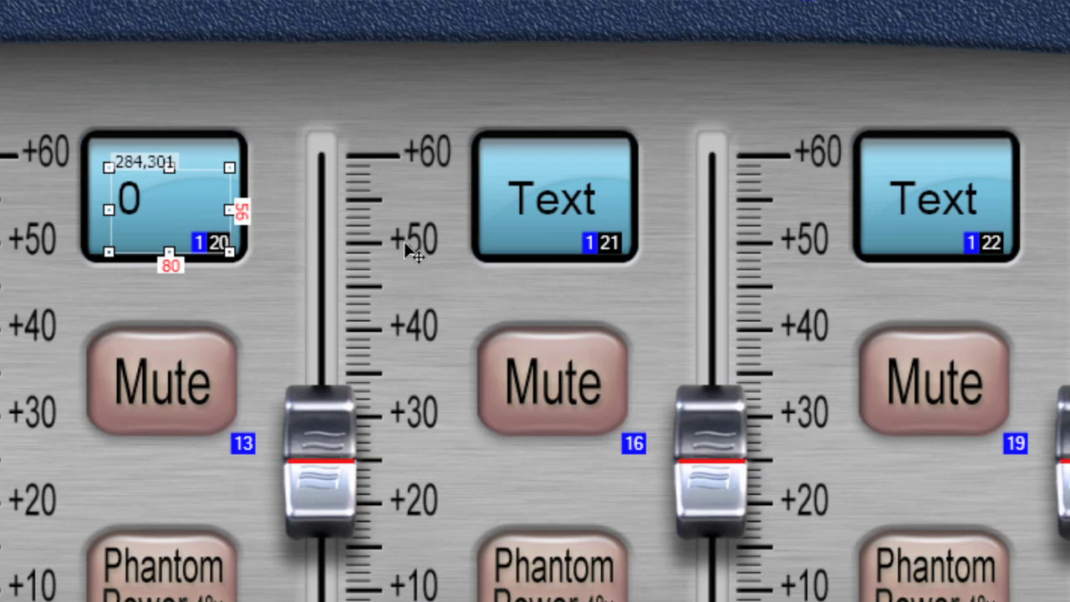
Step: Give the third channel text field (serial join 21) text 0 and Numbers & Punctuation format
double_click(567, 193)
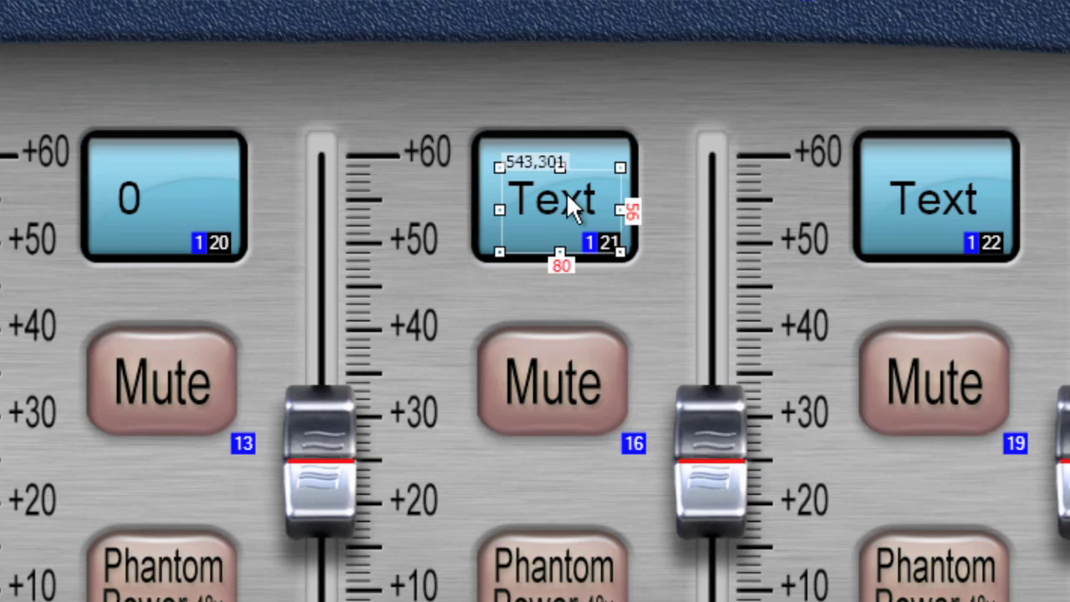
left_click_drag(278, 145, 195, 131)
type("0")
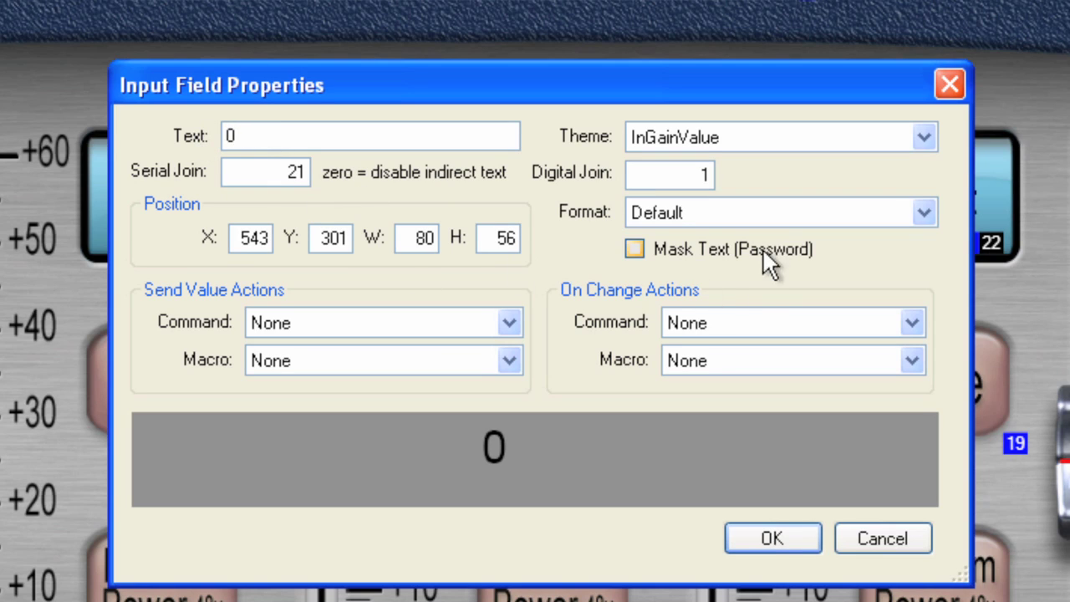
left_click(923, 213)
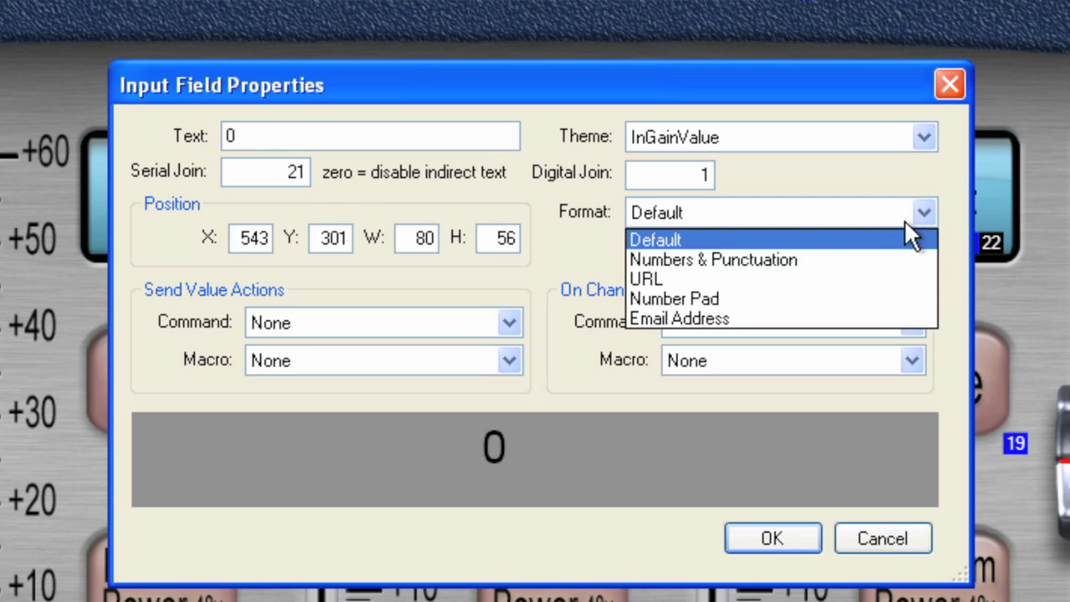
left_click(873, 259)
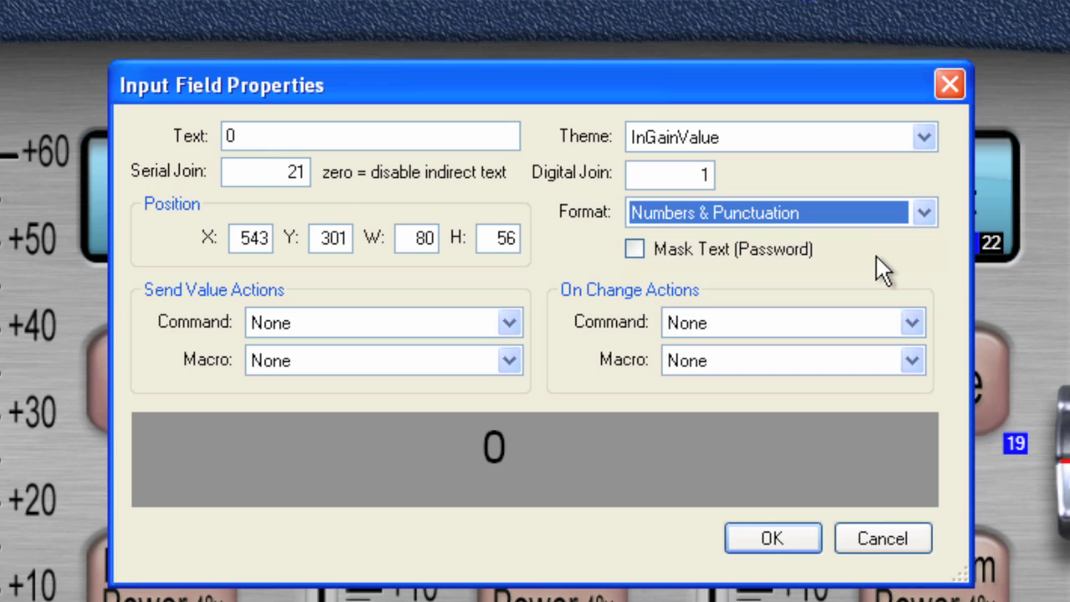
left_click(794, 538)
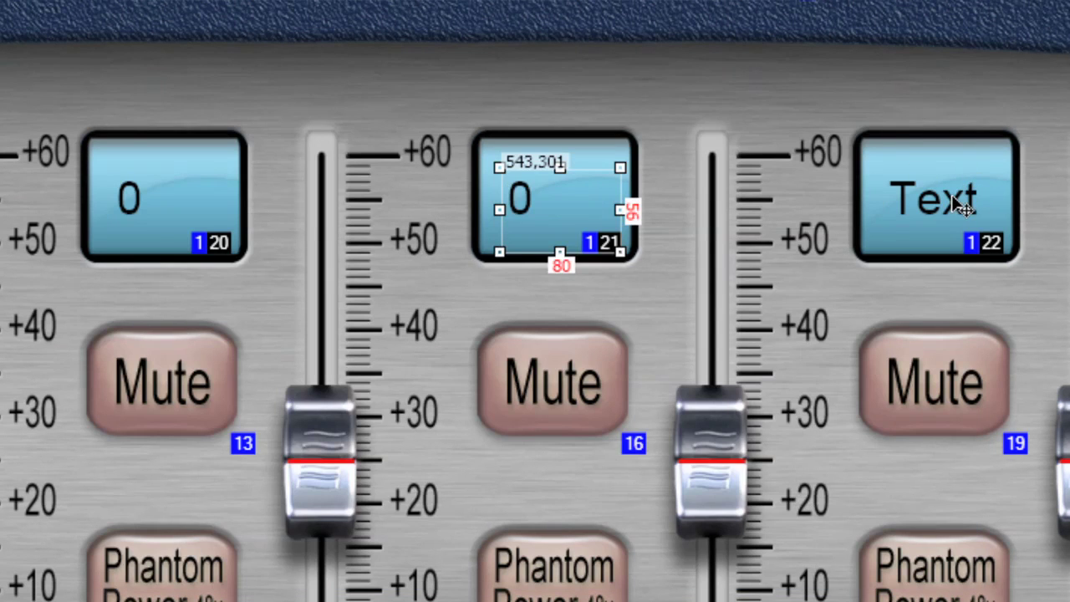
Step: Give the fourth channel text field (serial join 22) text 0 and Numbers & Punctuation format
double_click(952, 194)
double_click(243, 136)
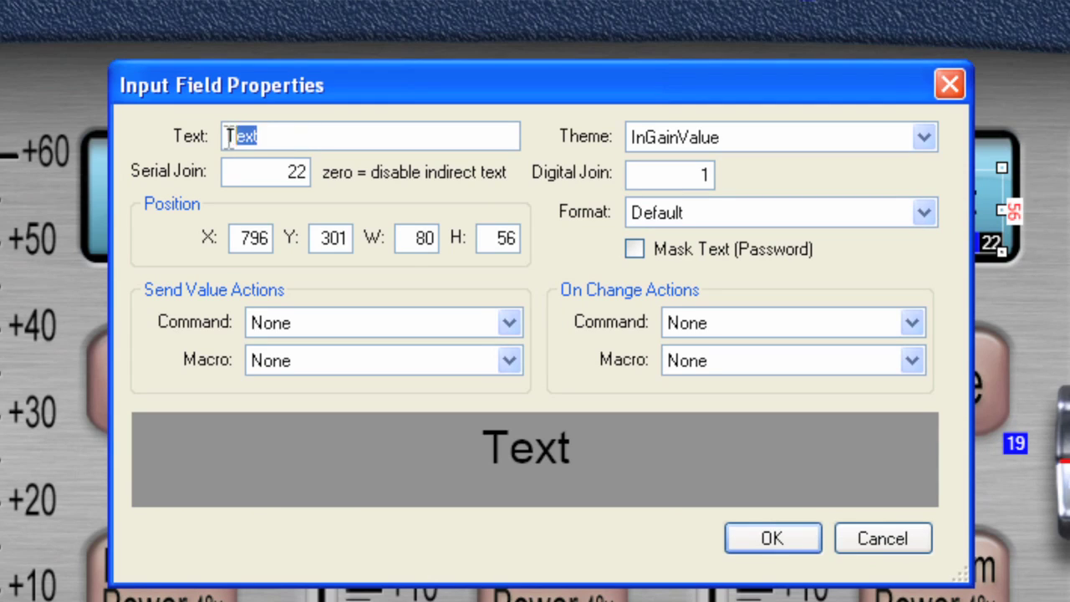
type("0")
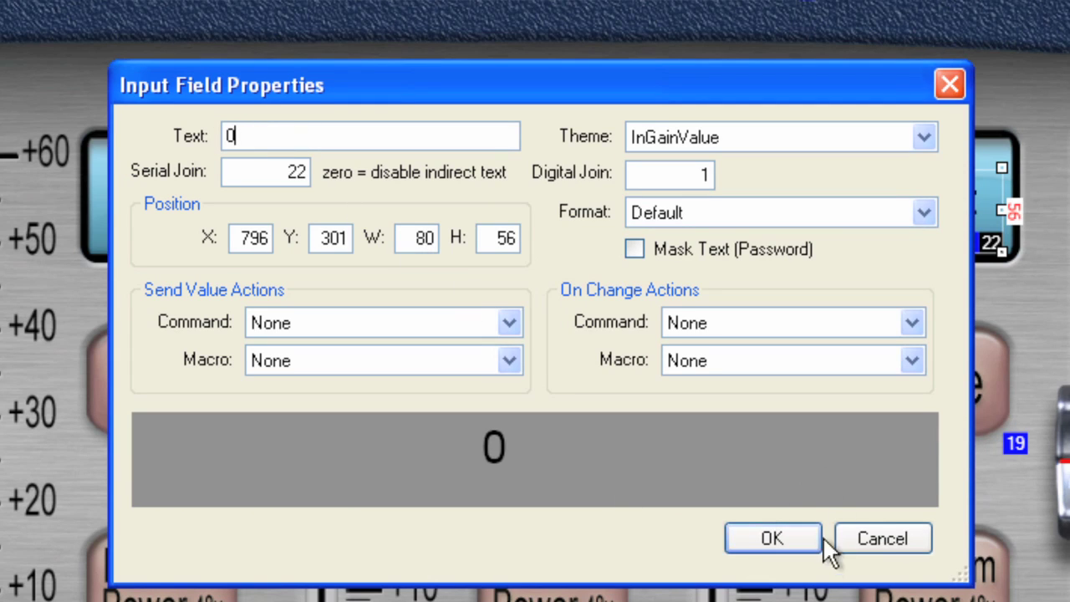
left_click(924, 211)
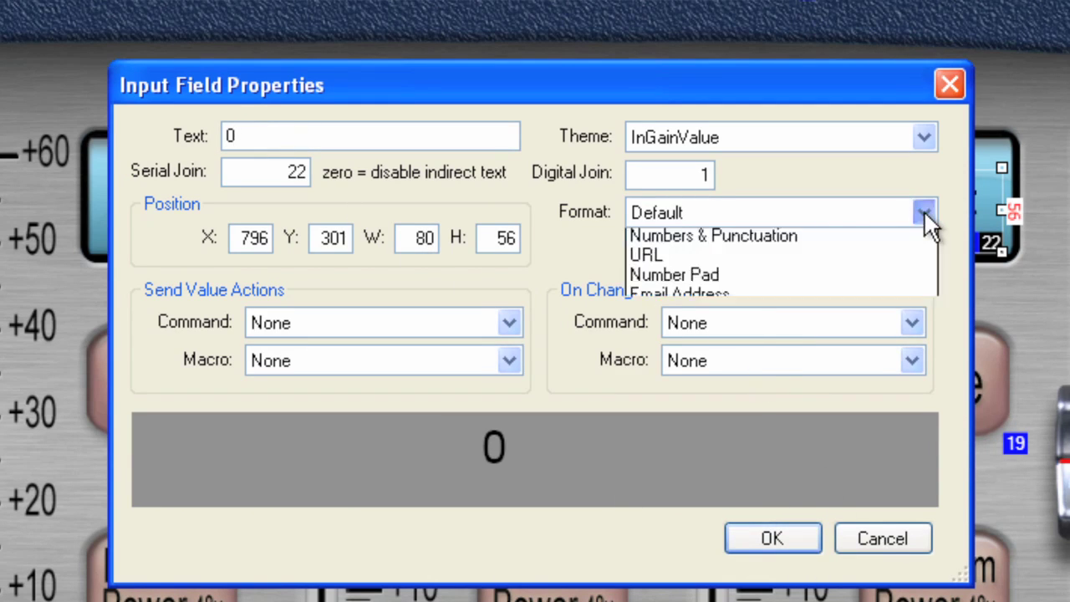
left_click(850, 257)
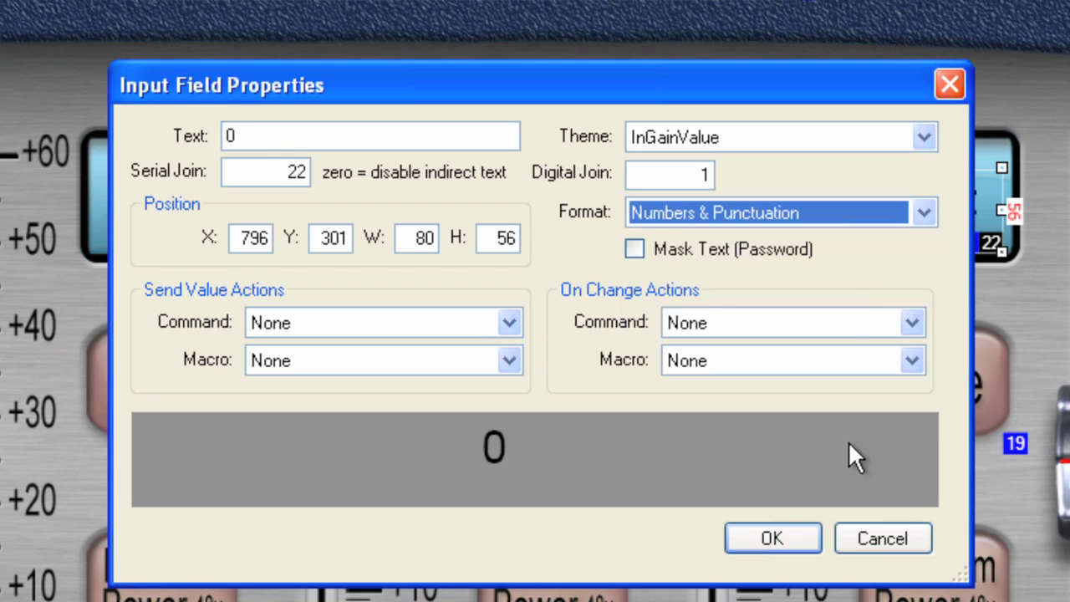
left_click(788, 538)
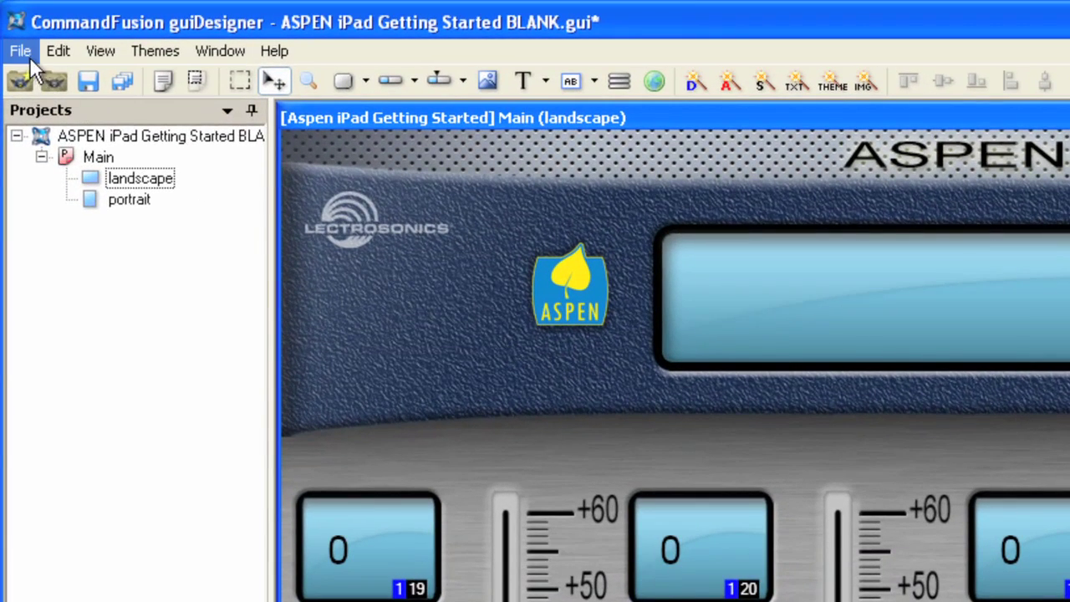
left_click(24, 54)
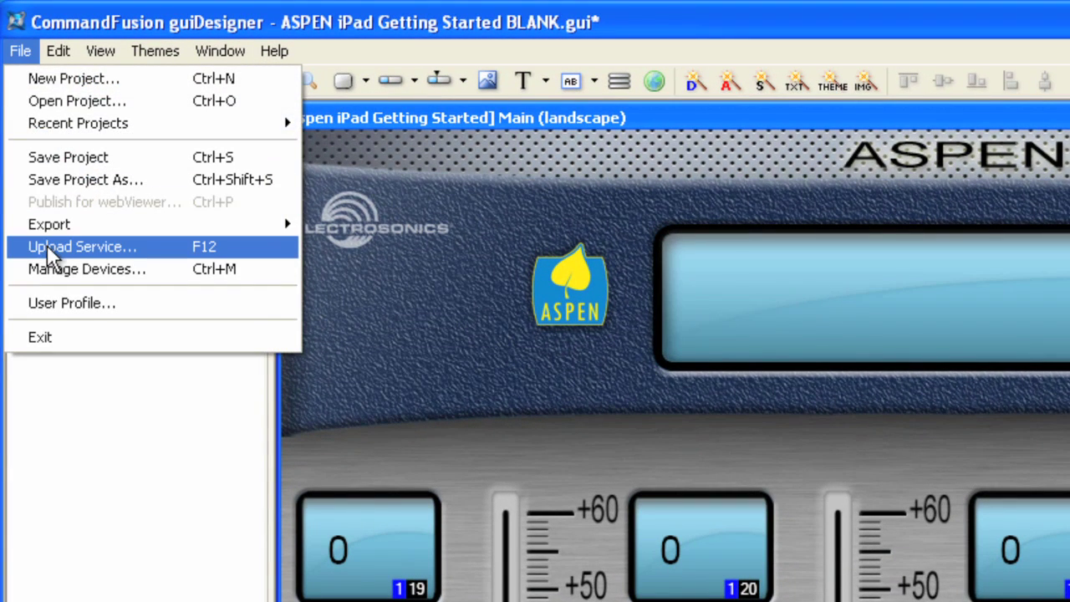
left_click(435, 278)
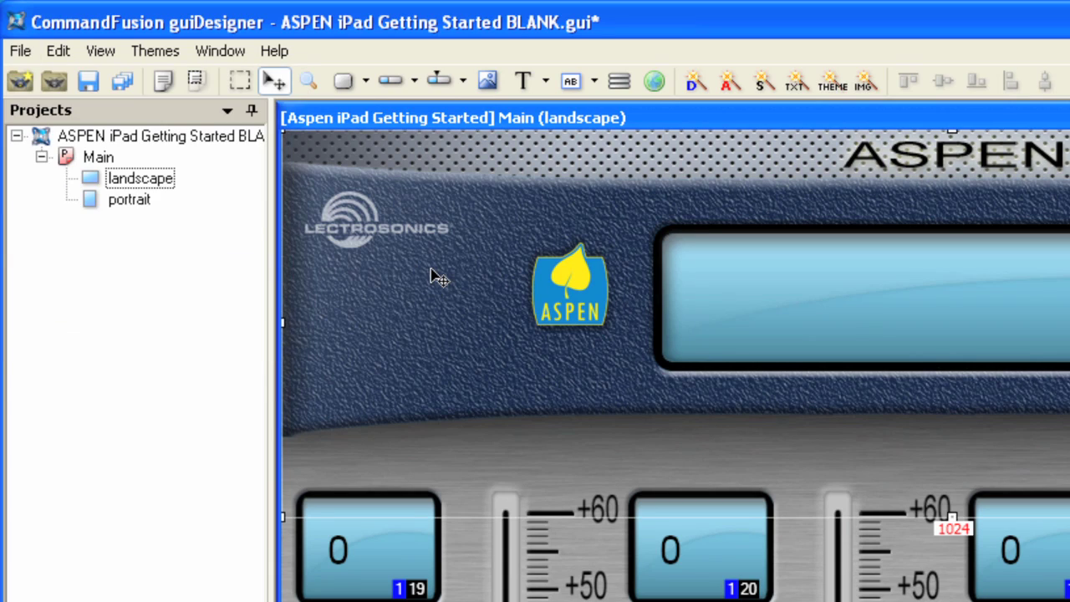